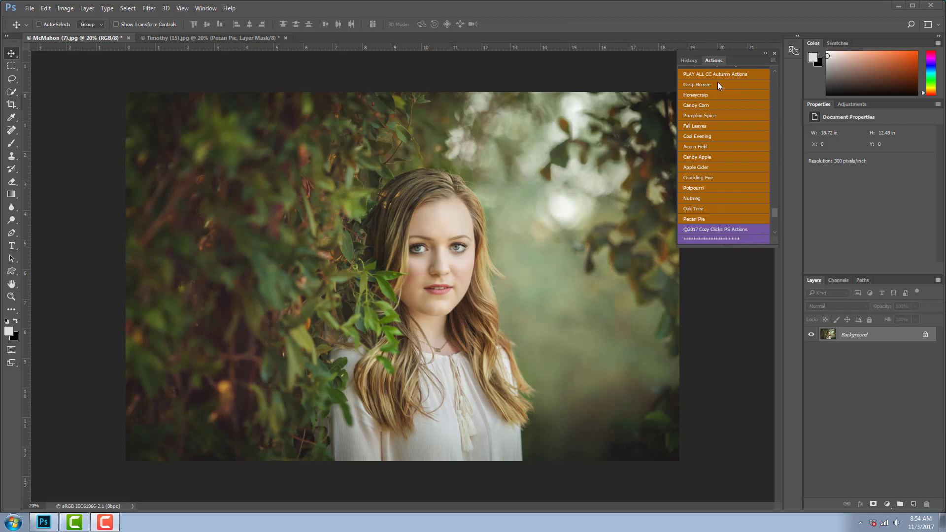
# - Play all CC Autumn actions on the McMahon portrait, starting with the Crisp Breeze look
pyautogui.click(772, 60)
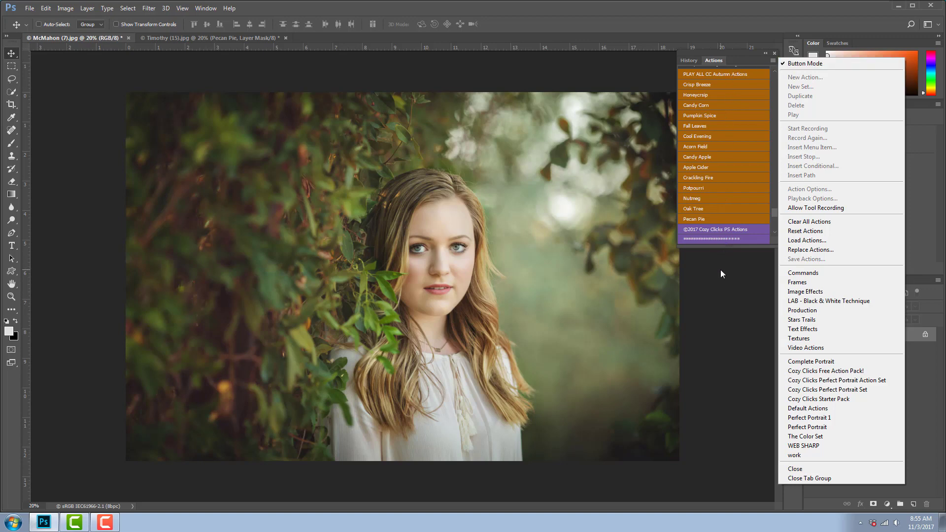
pyautogui.click(714, 73)
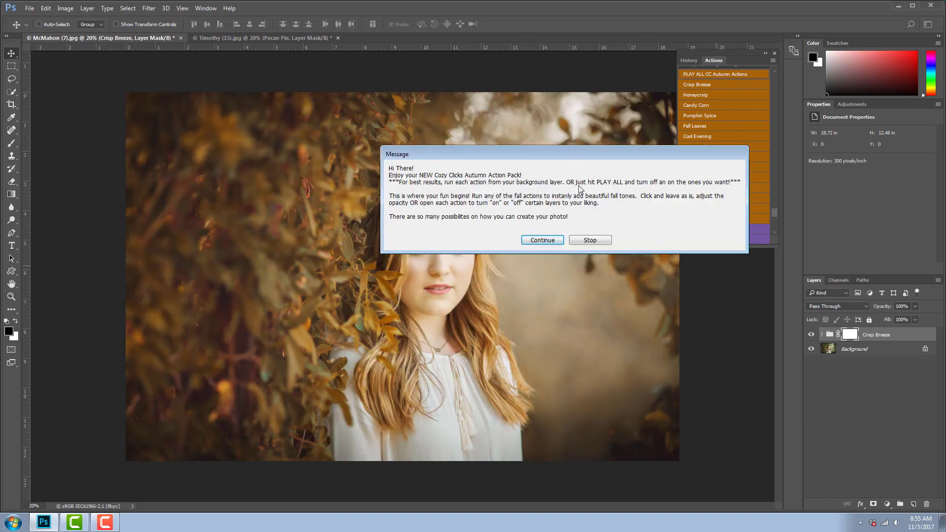
# - Continue past the welcome message so every autumn action builds its group, through Pecan Pie
pyautogui.click(540, 240)
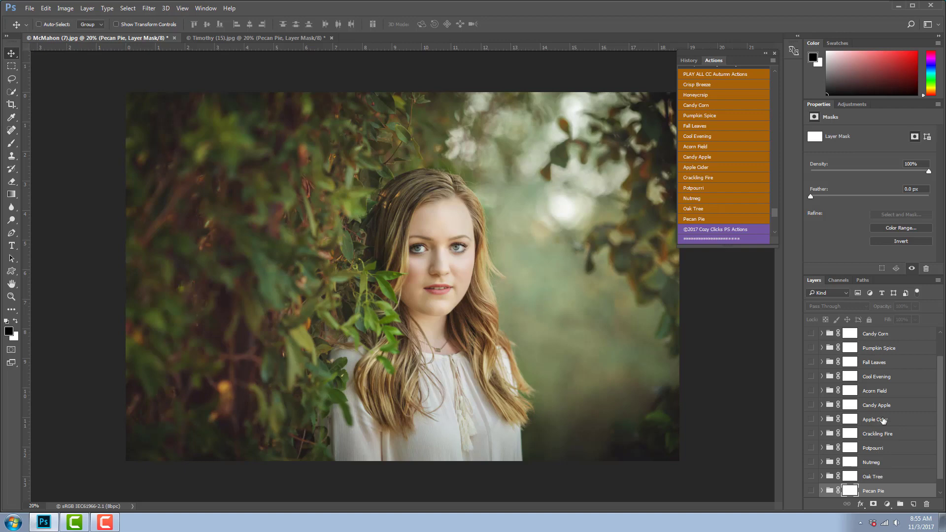
pyautogui.scroll(-1, 878, 384)
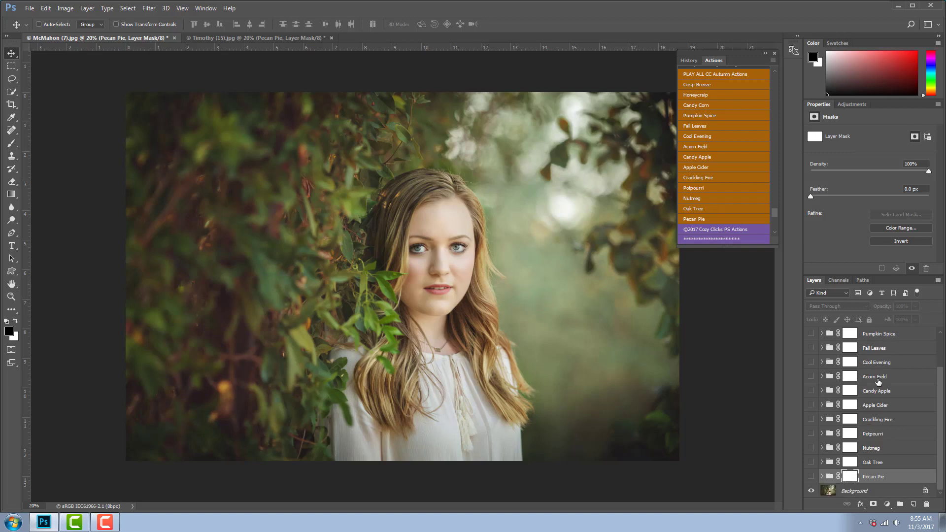
# - Show the Pecan Pie group and set its opacity back to 100%
pyautogui.click(811, 477)
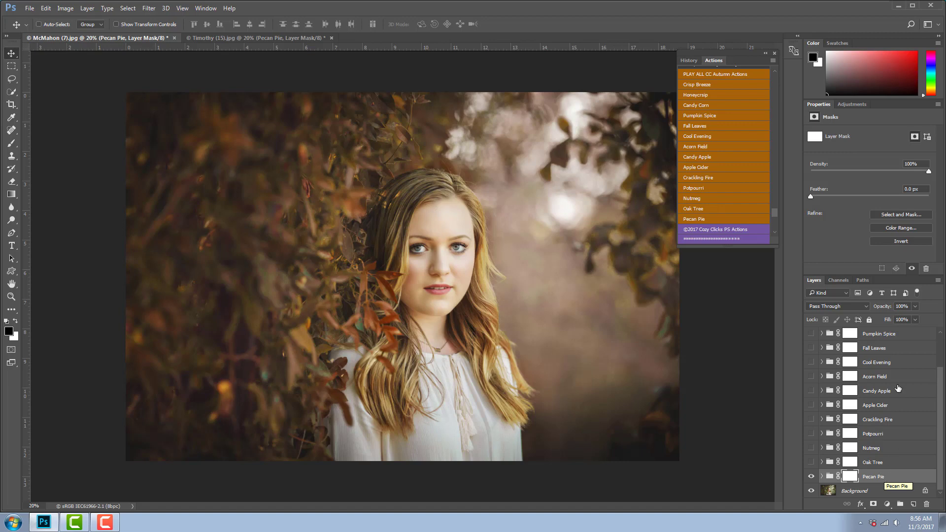
pyautogui.click(914, 306)
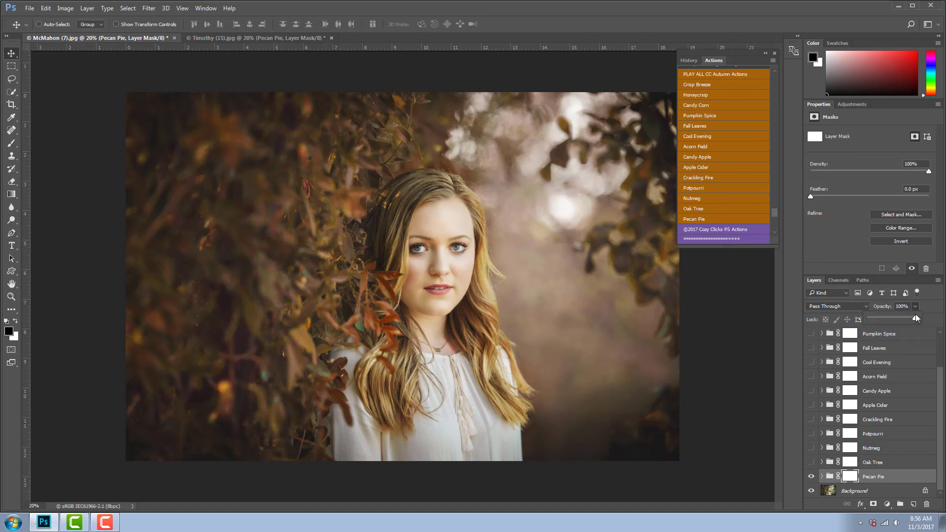
pyautogui.moveTo(915, 318); pyautogui.dragTo(912, 320)
pyautogui.moveTo(915, 322); pyautogui.dragTo(920, 323)
# - Hide Pecan Pie, show the Apple Cider group, and select its layer mask
pyautogui.click(810, 476)
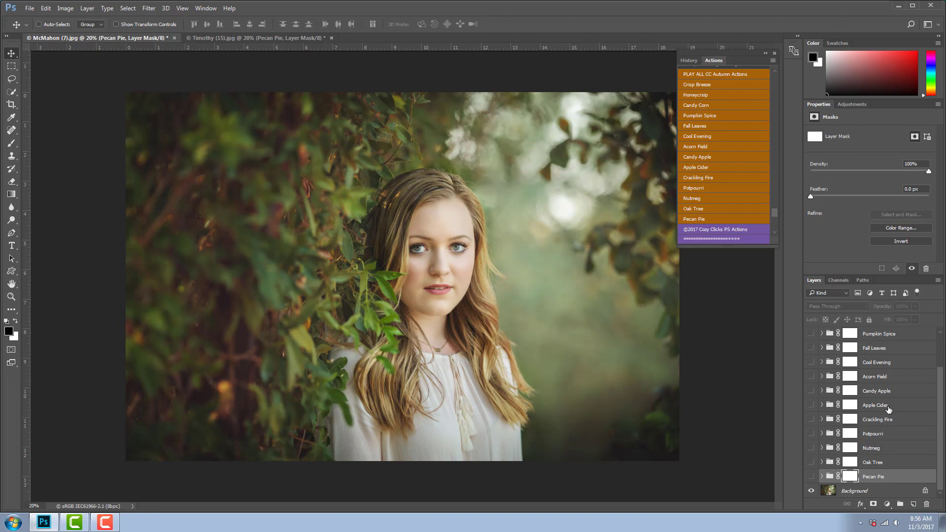
pyautogui.click(810, 405)
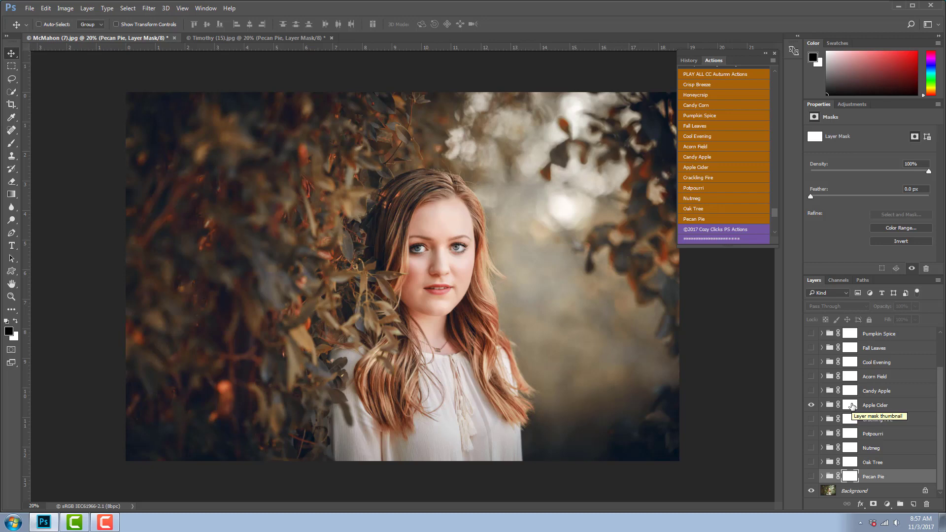
pyautogui.click(851, 406)
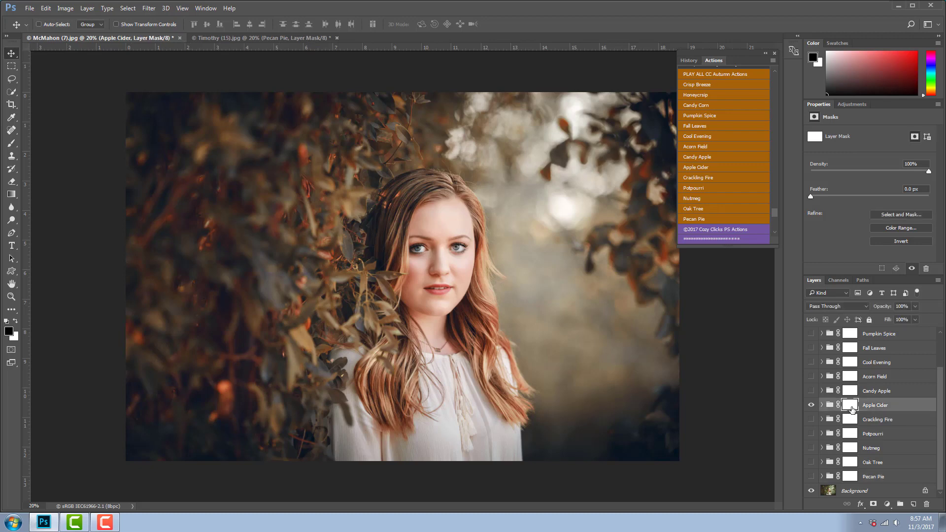
# - Brush black on the Apple Cider mask over the hair, white over nearby leaves, then hide it
pyautogui.click(11, 144)
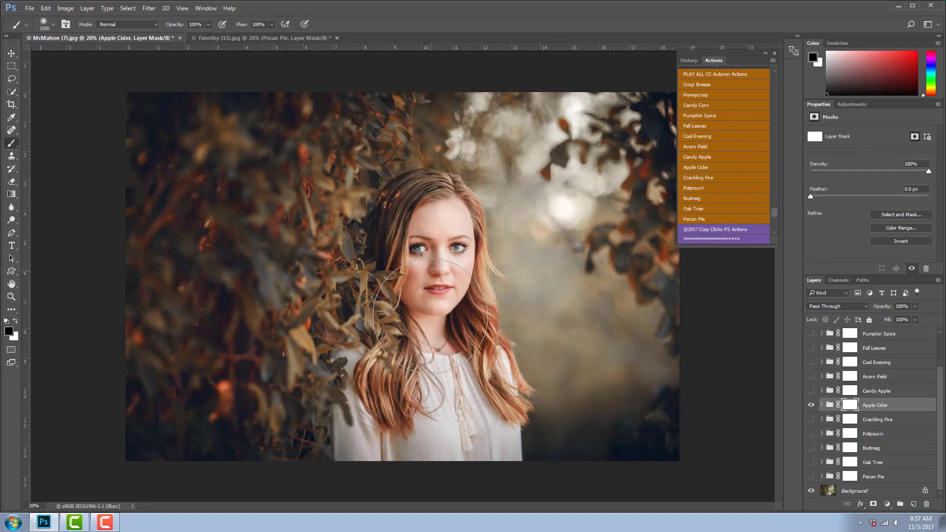
pyautogui.moveTo(390, 389)
pyautogui.mouseDown()
pyautogui.moveTo(381, 440)
pyautogui.moveTo(427, 447)
pyautogui.moveTo(475, 412)
pyautogui.moveTo(441, 331)
pyautogui.moveTo(431, 217)
pyautogui.moveTo(432, 243)
pyautogui.moveTo(425, 237)
pyautogui.moveTo(450, 353)
pyautogui.moveTo(482, 417)
pyautogui.moveTo(413, 419)
pyautogui.moveTo(425, 370)
pyautogui.mouseUp()
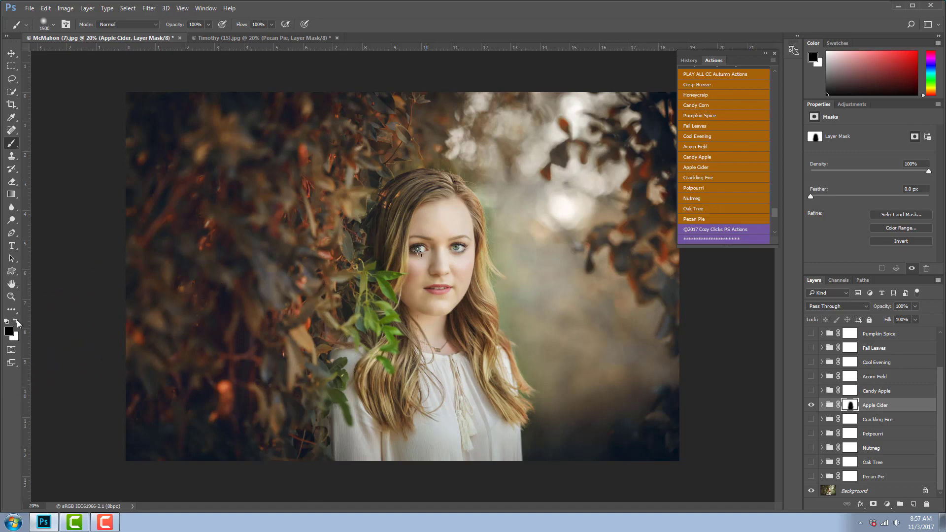
pyautogui.click(15, 321)
pyautogui.press('[')
pyautogui.press('[')
pyautogui.press('[')
pyautogui.press('[')
pyautogui.press('[')
pyautogui.press('[')
pyautogui.press('[')
pyautogui.press('[')
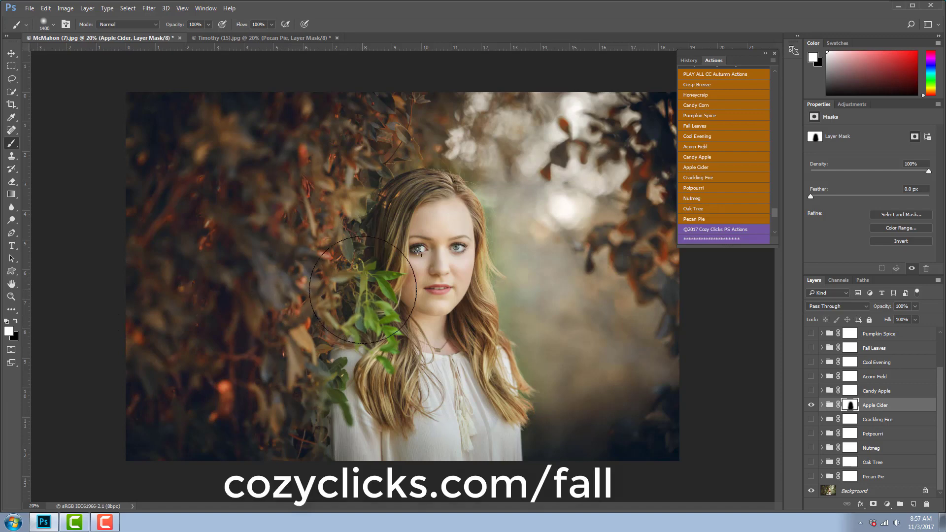
pyautogui.press('[')
pyautogui.press('[')
pyautogui.moveTo(367, 287)
pyautogui.mouseDown()
pyautogui.moveTo(378, 354)
pyautogui.moveTo(388, 329)
pyautogui.moveTo(374, 301)
pyautogui.moveTo(357, 298)
pyautogui.moveTo(330, 317)
pyautogui.moveTo(338, 413)
pyautogui.moveTo(315, 406)
pyautogui.moveTo(310, 442)
pyautogui.moveTo(304, 416)
pyautogui.moveTo(325, 372)
pyautogui.moveTo(348, 413)
pyautogui.moveTo(338, 332)
pyautogui.moveTo(377, 343)
pyautogui.moveTo(384, 361)
pyautogui.moveTo(368, 311)
pyautogui.moveTo(388, 278)
pyautogui.moveTo(324, 268)
pyautogui.moveTo(258, 302)
pyautogui.mouseUp()
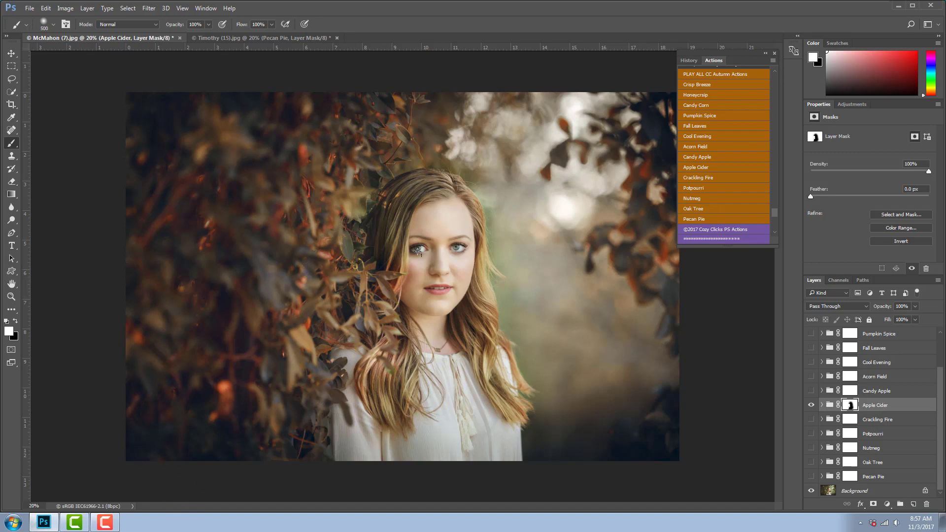
pyautogui.click(811, 405)
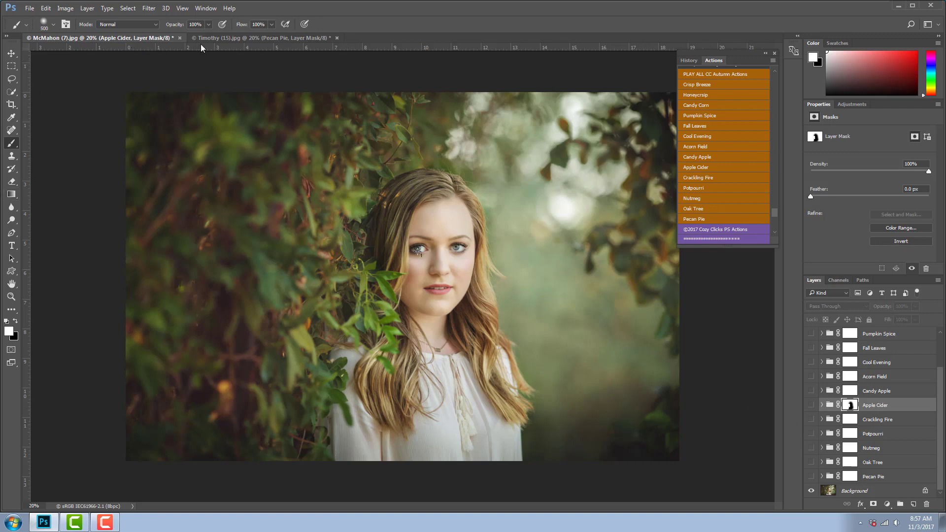
# - Switch to Timothy (15).jpg and show its Honeycrisp group
pyautogui.click(222, 38)
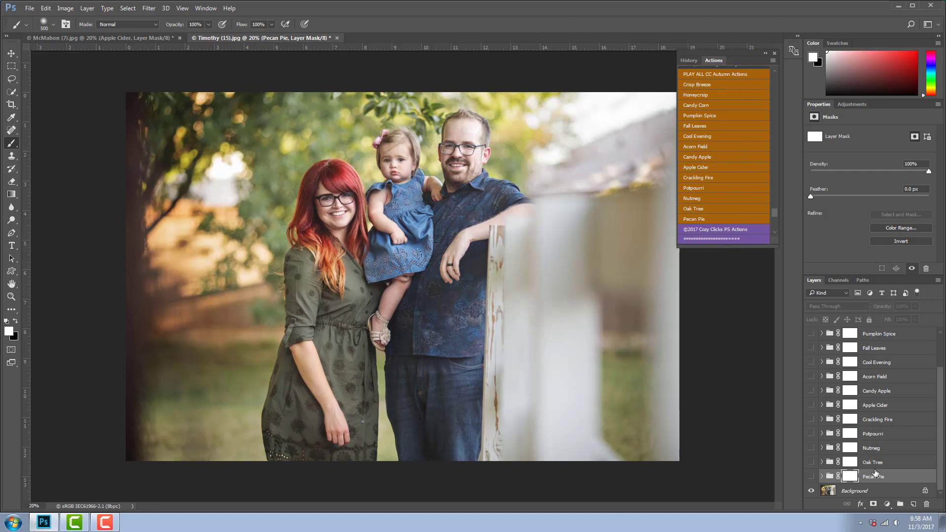
pyautogui.scroll(3, 875, 459)
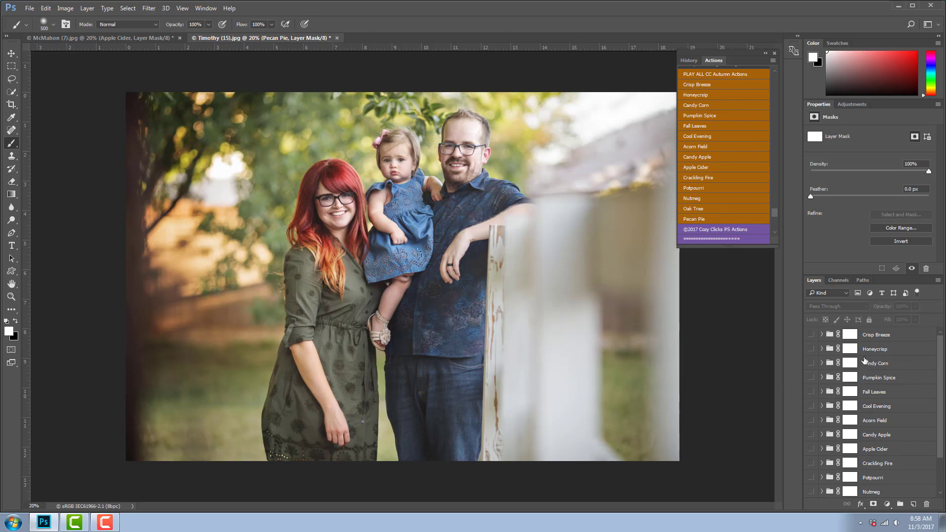
pyautogui.click(810, 350)
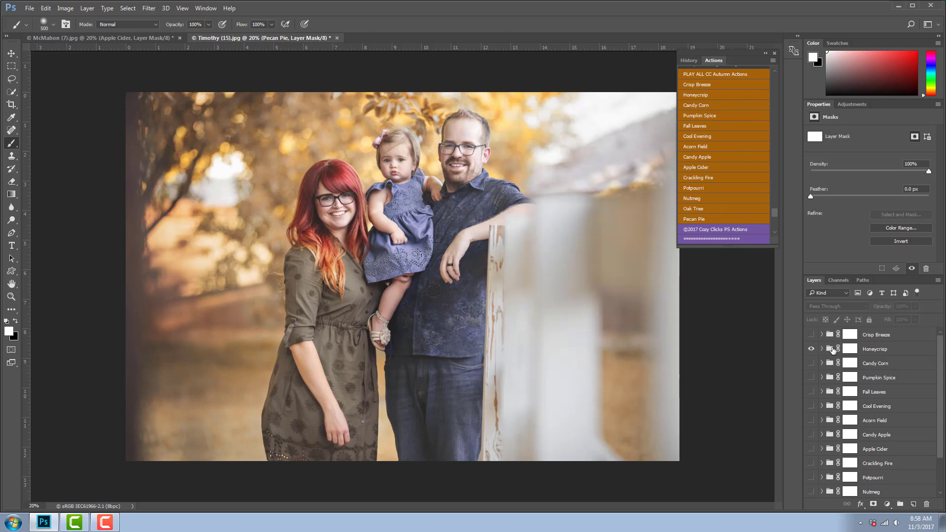
# - Hide Honeycrisp and show the Potpourri group on the family photo
pyautogui.click(810, 349)
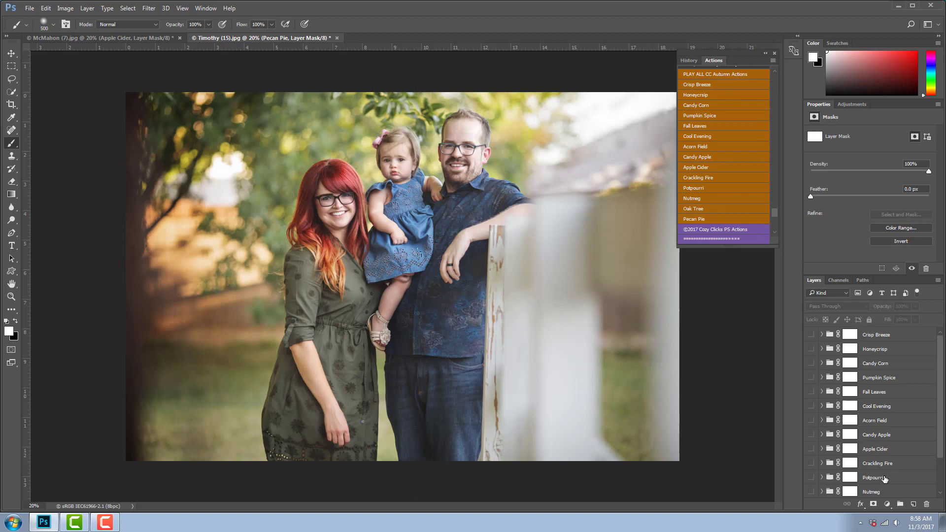
pyautogui.click(810, 478)
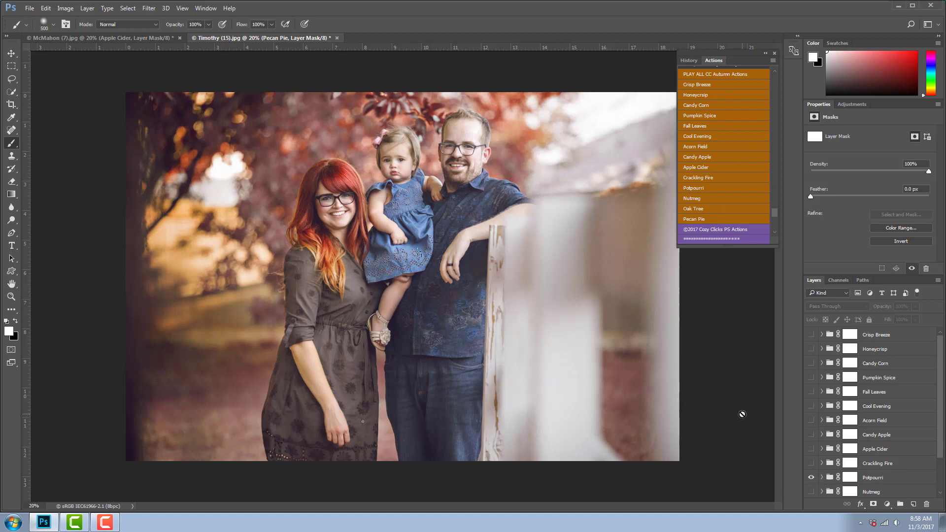
pyautogui.scroll(-2, 831, 413)
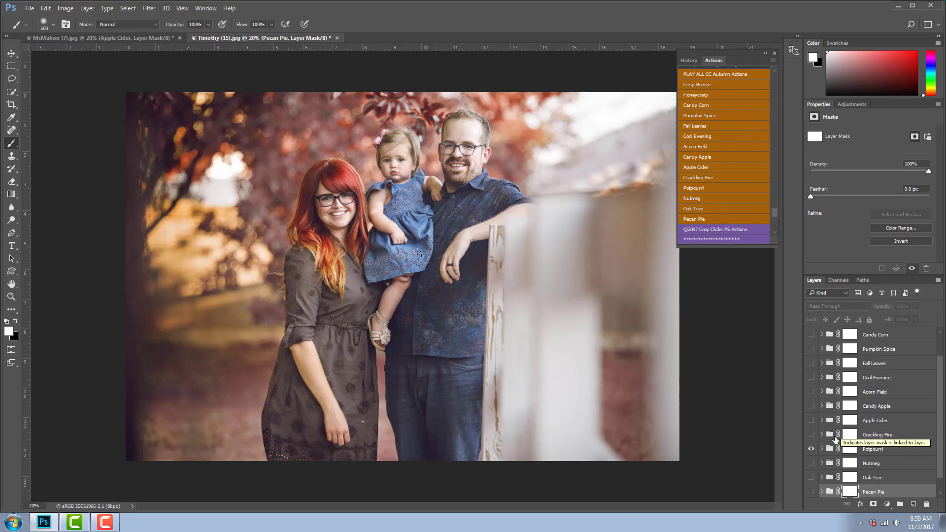
# - Expand Potpourri and toggle its Warmth sublayer off and back on to compare
pyautogui.click(821, 448)
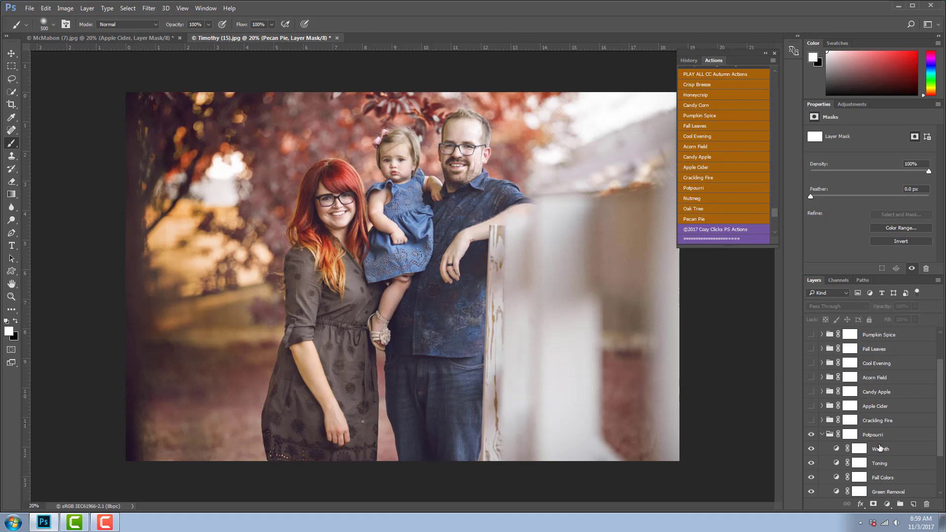
pyautogui.scroll(-1, 880, 465)
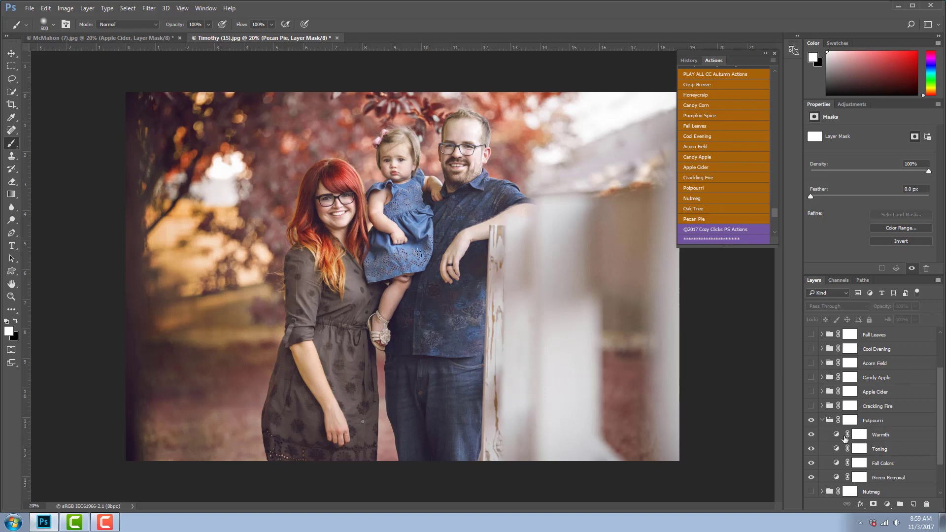
pyautogui.click(811, 436)
pyautogui.click(811, 435)
# - Collapse the Potpourri group and turn off its visibility
pyautogui.click(821, 420)
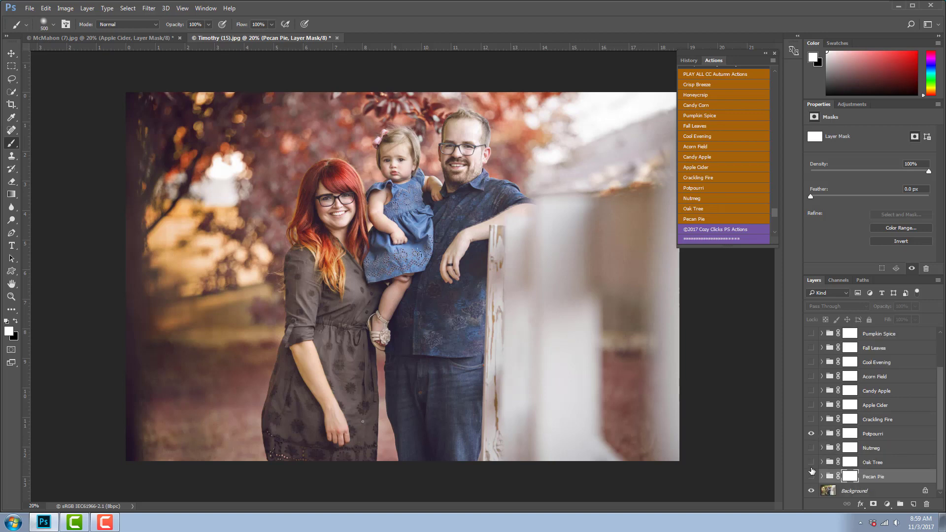
pyautogui.click(810, 434)
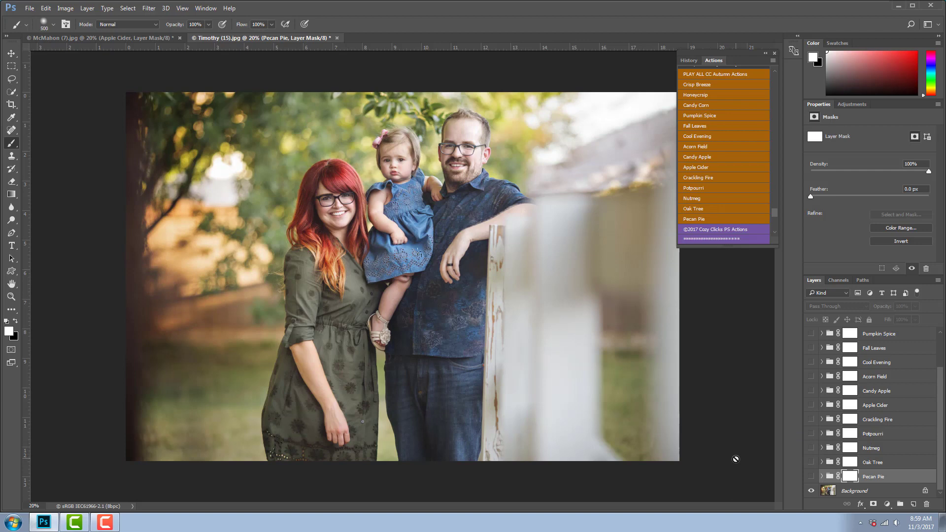